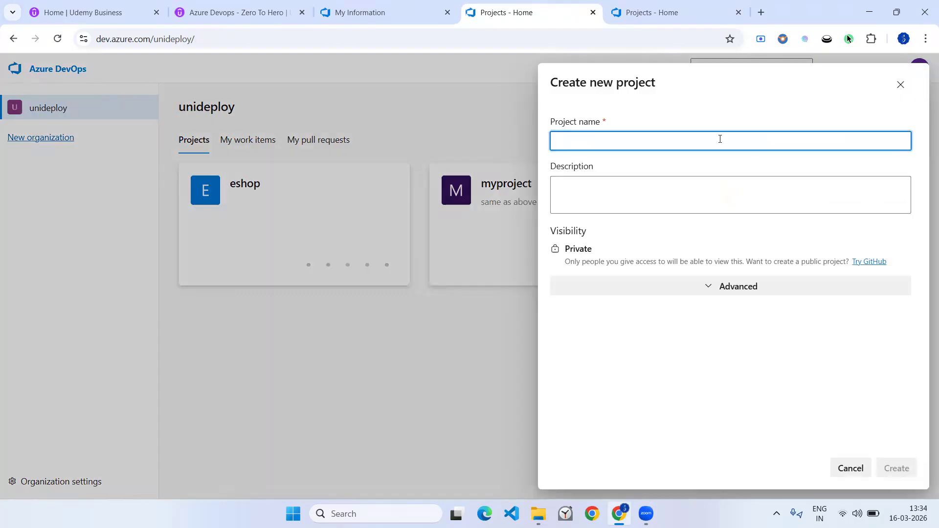
Create a new private project named myproject2 in the unideploy organization.
{"action": "type", "text": "my "}
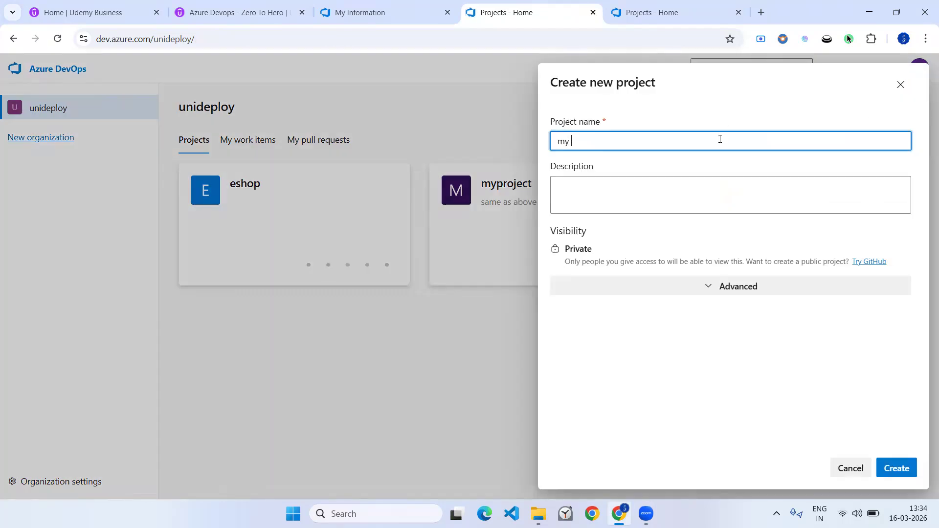
{"action": "type", "text": "project2"}
{"action": "key", "text": "Return"}
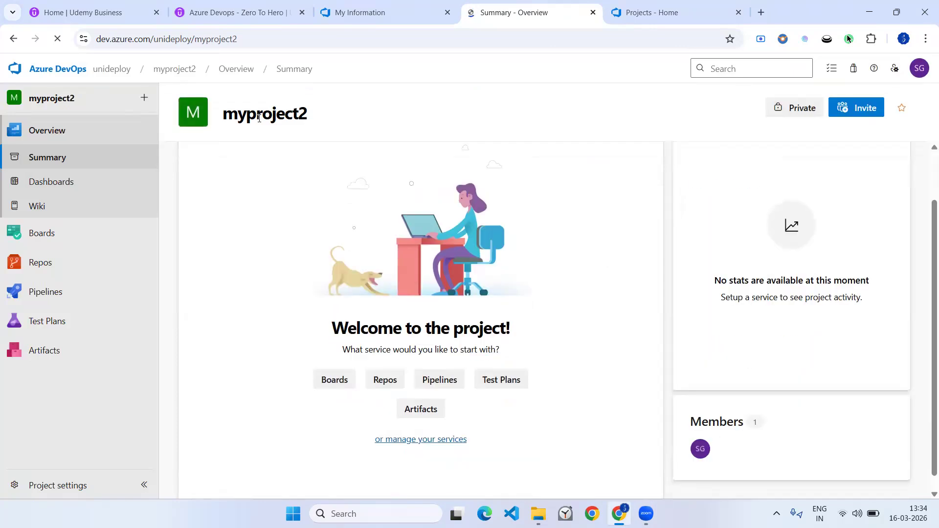
{"action": "left_click_drag", "start_coordinate": [259, 117], "coordinate": [419, 128]}
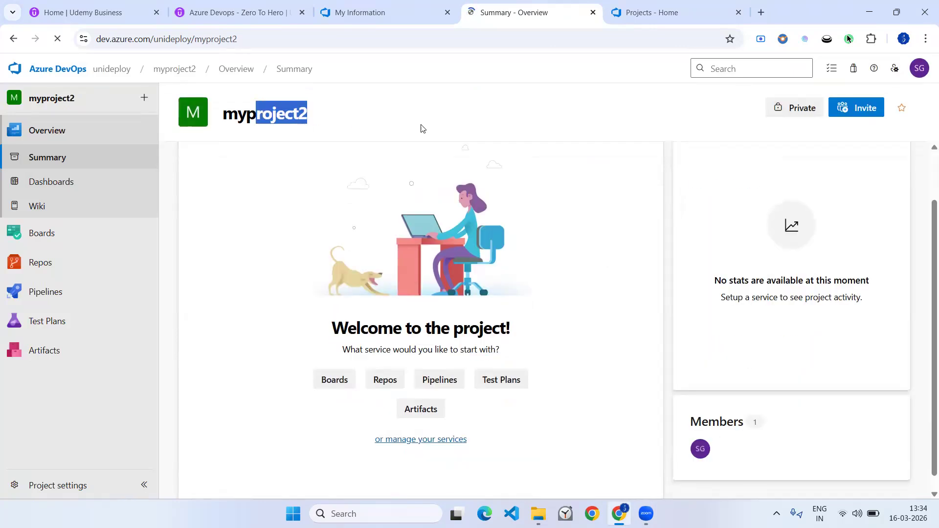
Start a new Epic work item in the project's boards and title it "Data upload".
{"action": "left_click", "coordinate": [86, 183]}
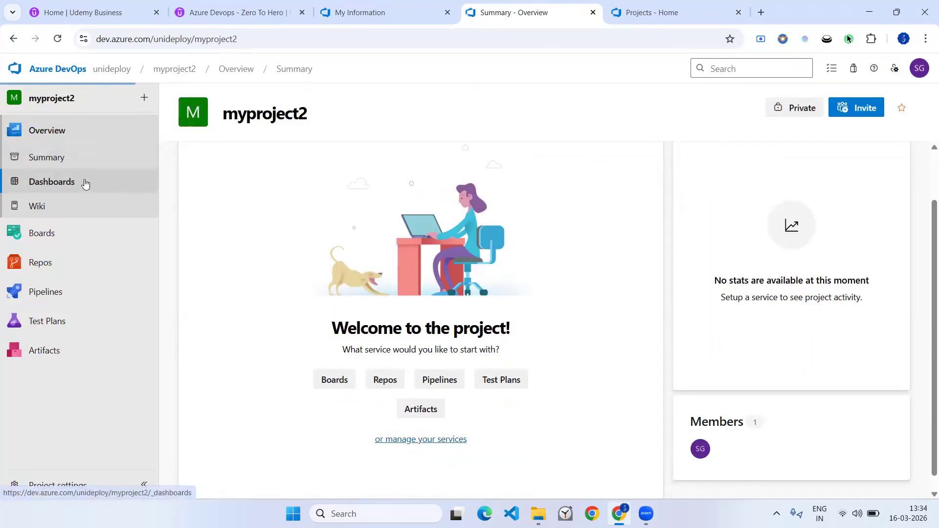
{"action": "left_click", "coordinate": [56, 235]}
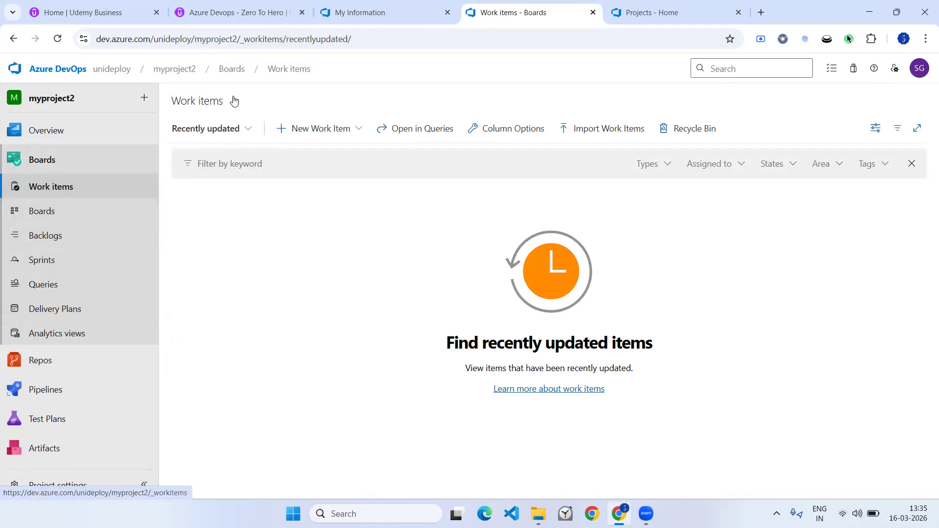
{"action": "left_click", "coordinate": [323, 129]}
{"action": "left_click", "coordinate": [321, 153]}
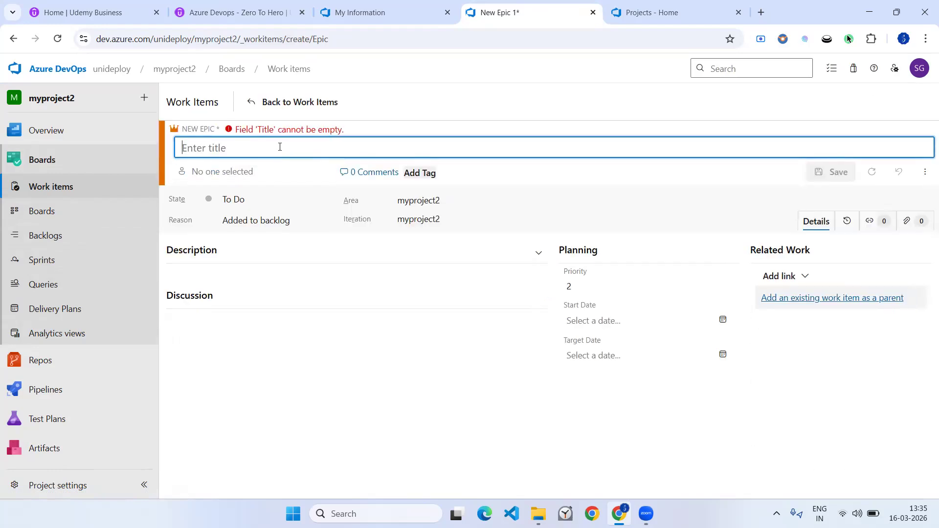
{"action": "type", "text": "Dtaa"}
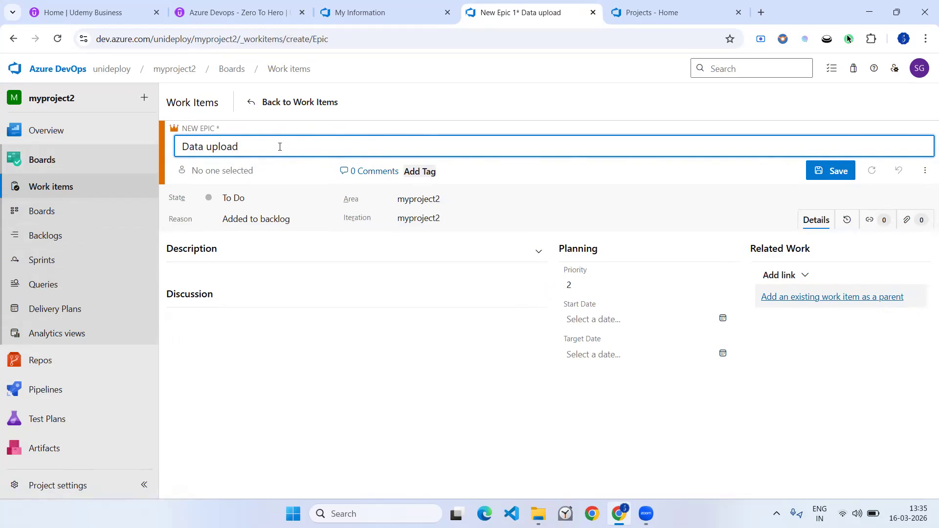
Assign the Data upload epic to the project member, with state To Do and reason Added to backlog.
{"action": "left_click", "coordinate": [239, 176]}
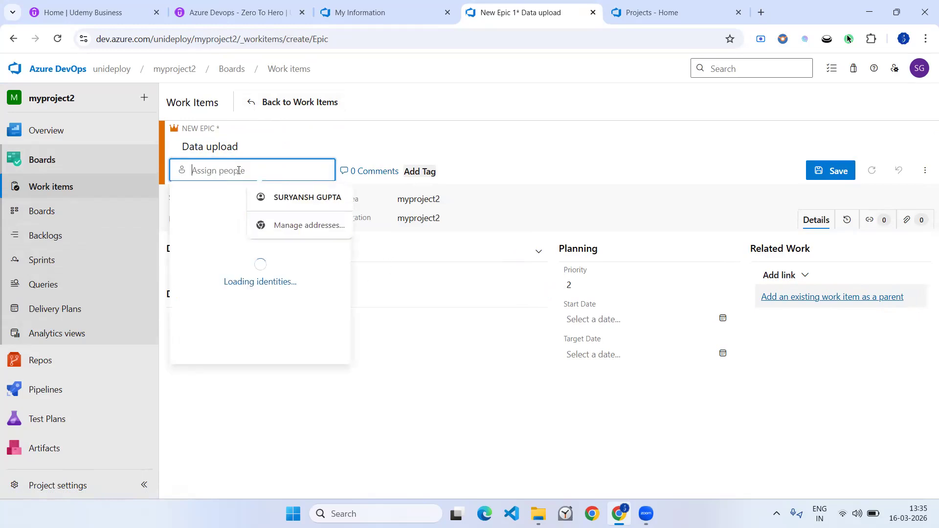
{"action": "left_click", "coordinate": [215, 202]}
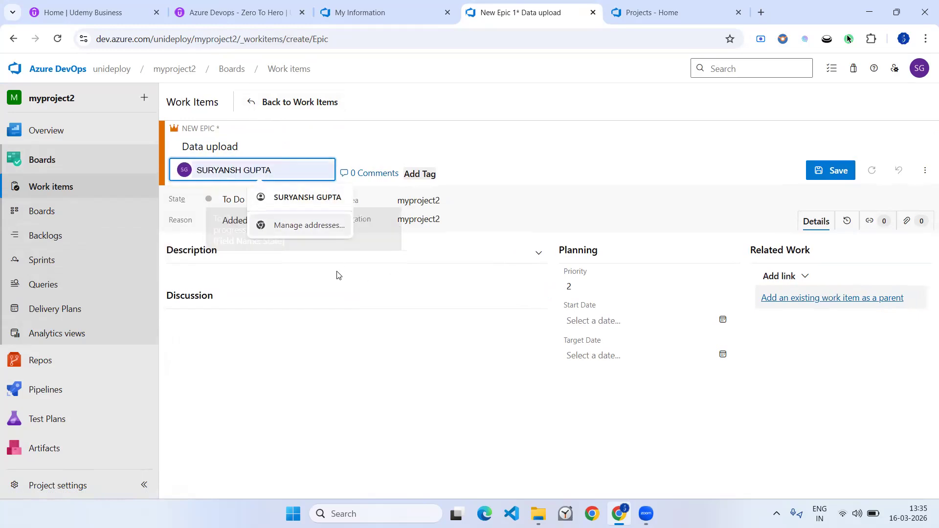
{"action": "left_click", "coordinate": [249, 201]}
{"action": "left_click", "coordinate": [263, 221]}
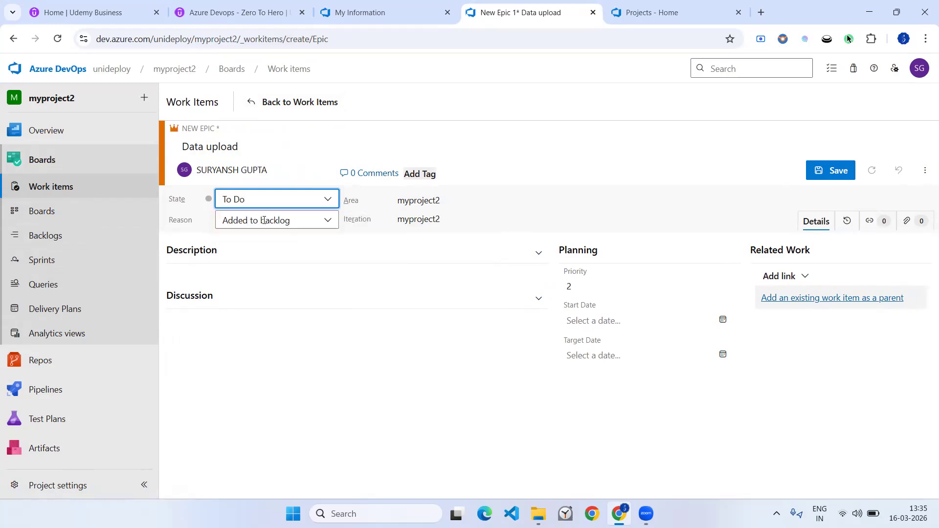
{"action": "left_click", "coordinate": [317, 220]}
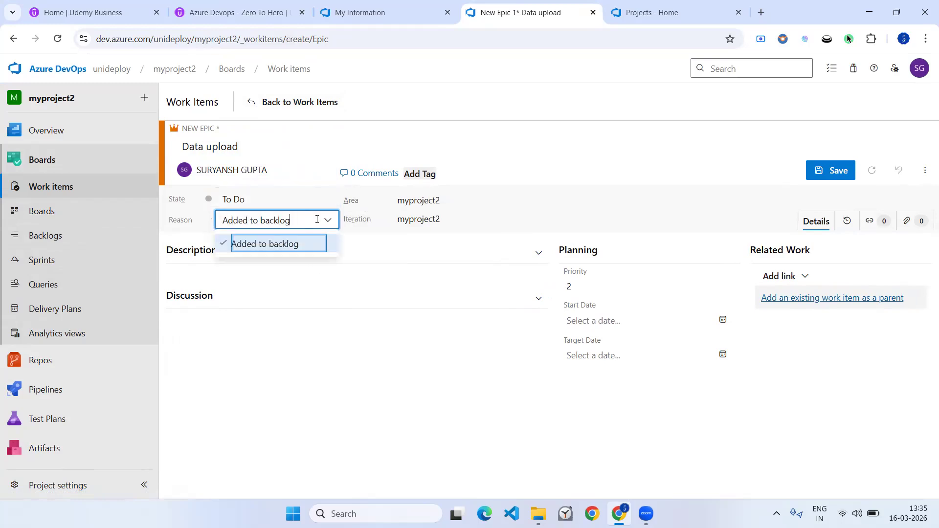
{"action": "left_click", "coordinate": [327, 243]}
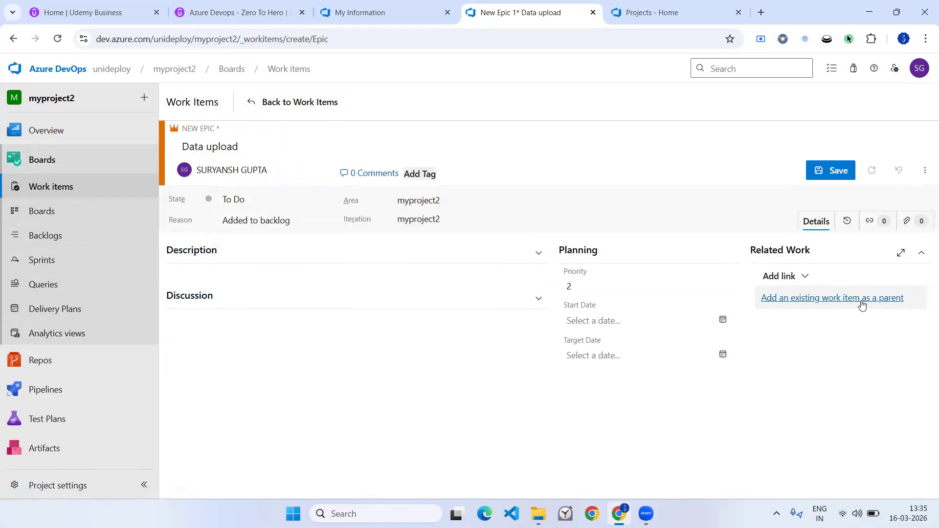
Link the existing task "load the data" as the epic's parent and save the epic.
{"action": "left_click", "coordinate": [842, 299]}
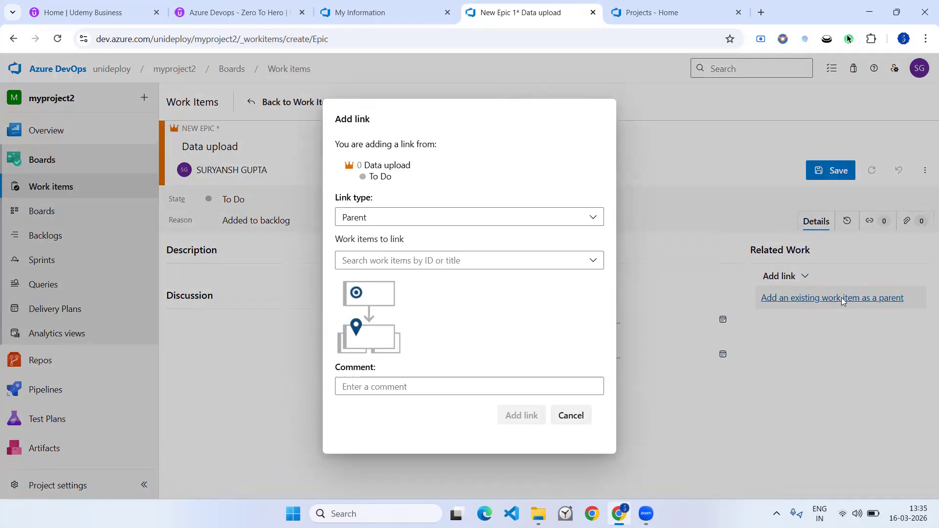
{"action": "left_click", "coordinate": [420, 261]}
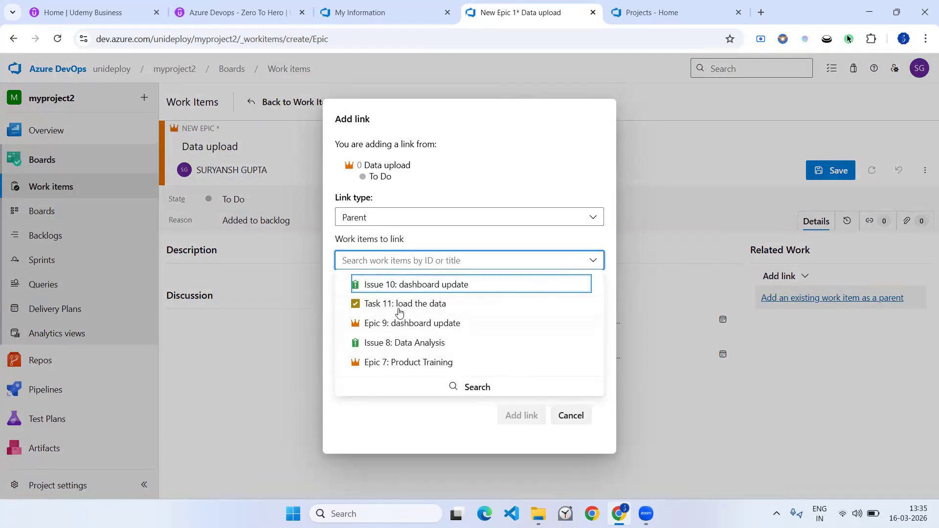
{"action": "left_click", "coordinate": [399, 310]}
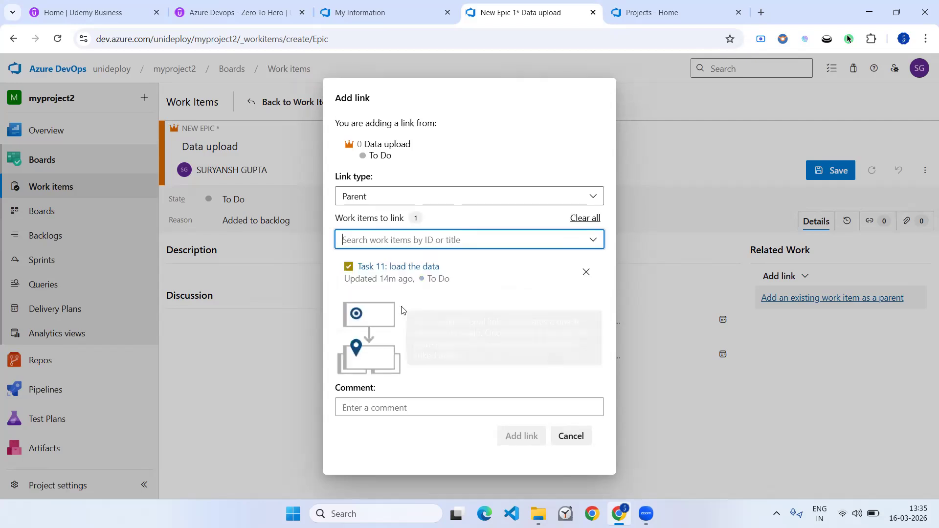
{"action": "left_click", "coordinate": [422, 407]}
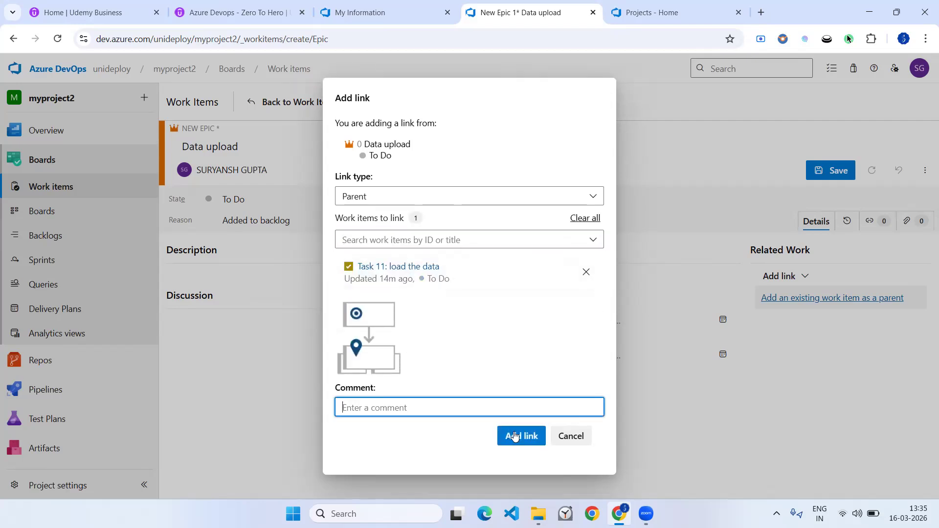
{"action": "left_click", "coordinate": [518, 436]}
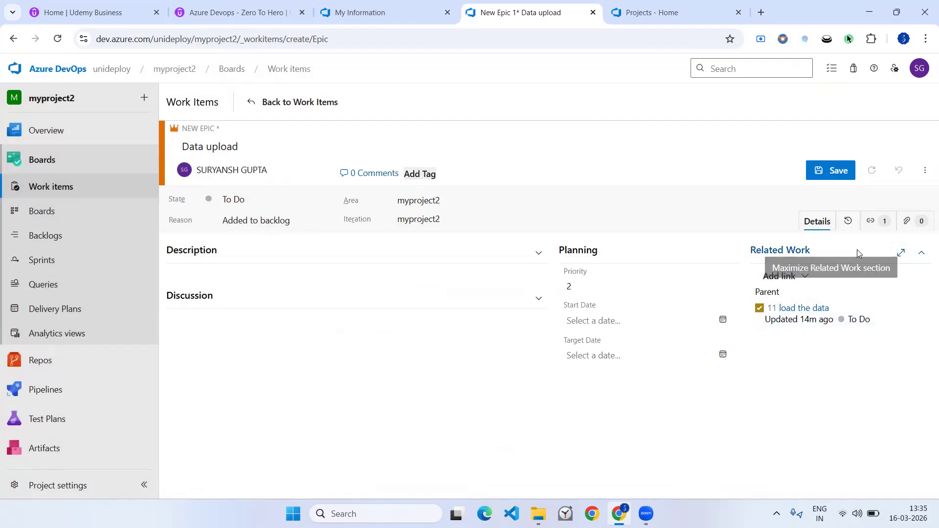
{"action": "left_click", "coordinate": [833, 170]}
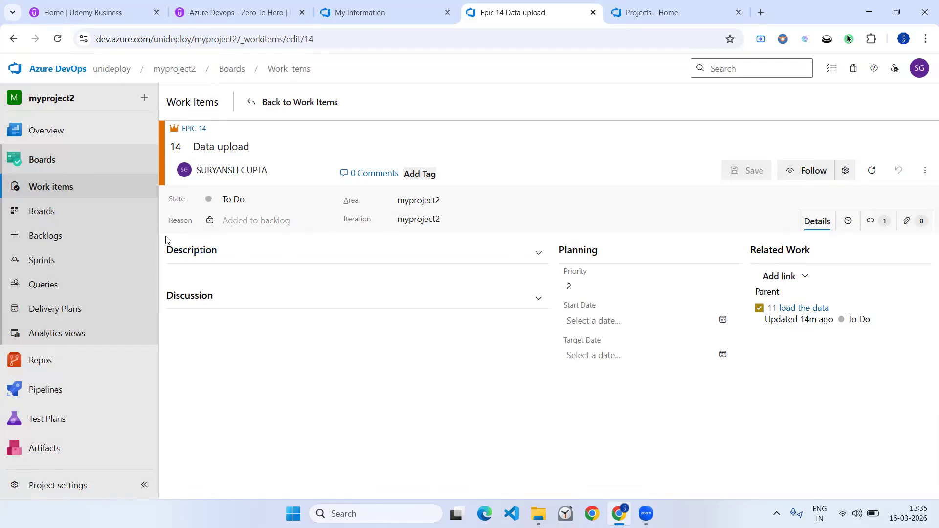
Review the Data upload epic in the work items list and its available actions.
{"action": "left_click", "coordinate": [50, 191]}
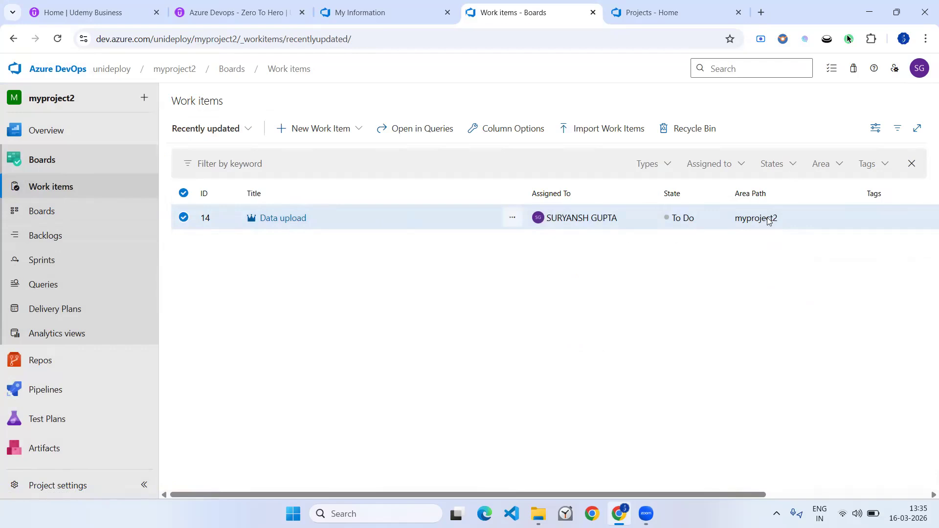
{"action": "left_click", "coordinate": [506, 219]}
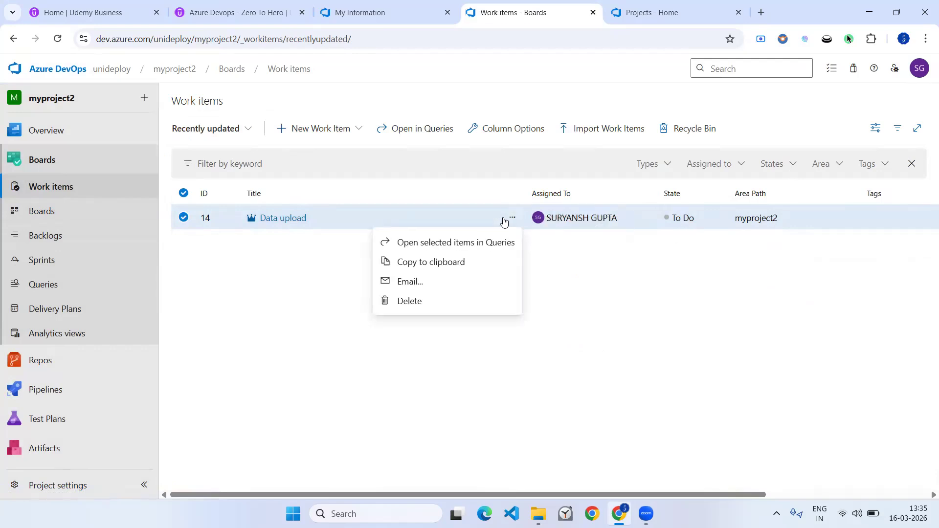
{"action": "left_click", "coordinate": [421, 351]}
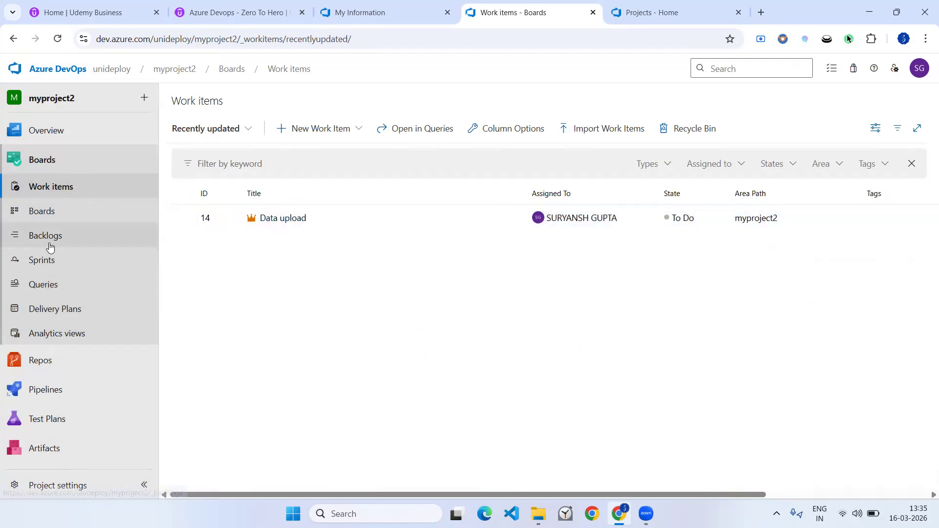
Add an issue titled "data validate" to the team board's To Do column and assign it to the project member.
{"action": "left_click", "coordinate": [44, 219]}
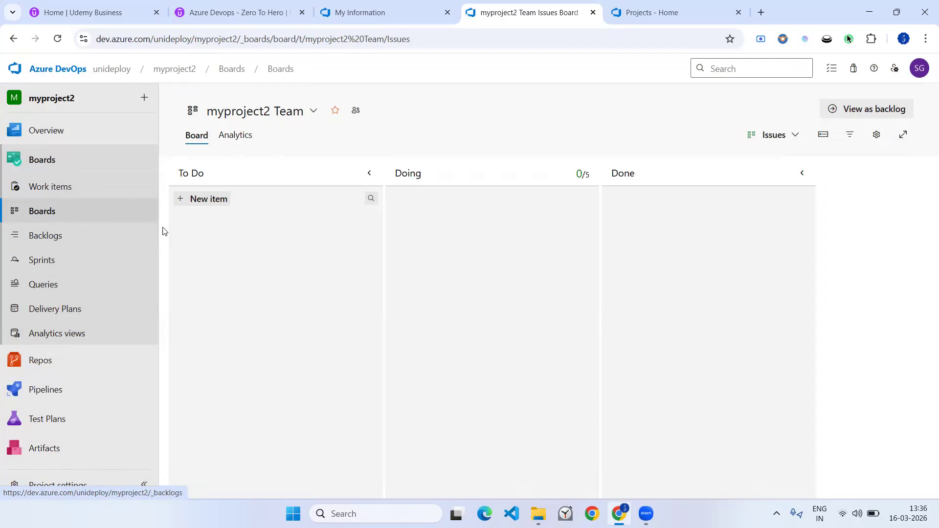
{"action": "left_click", "coordinate": [198, 201]}
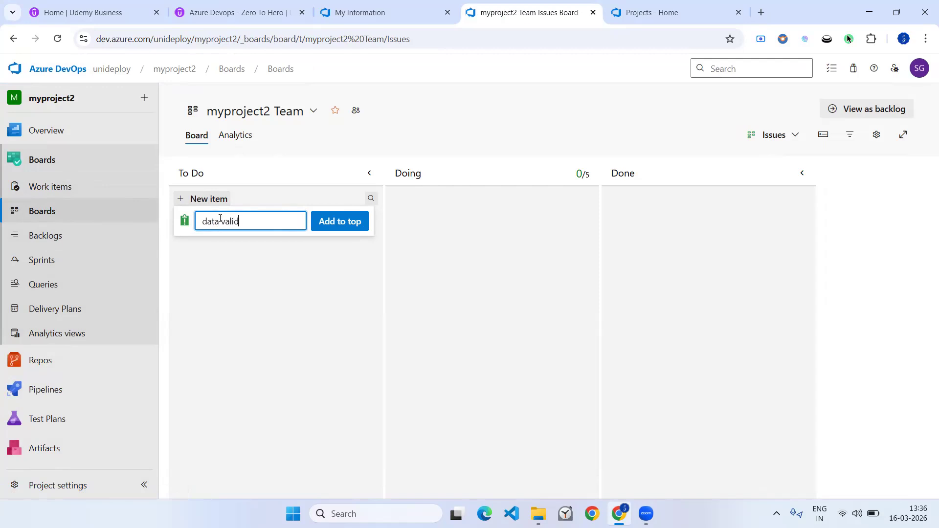
{"action": "left_click", "coordinate": [328, 221]}
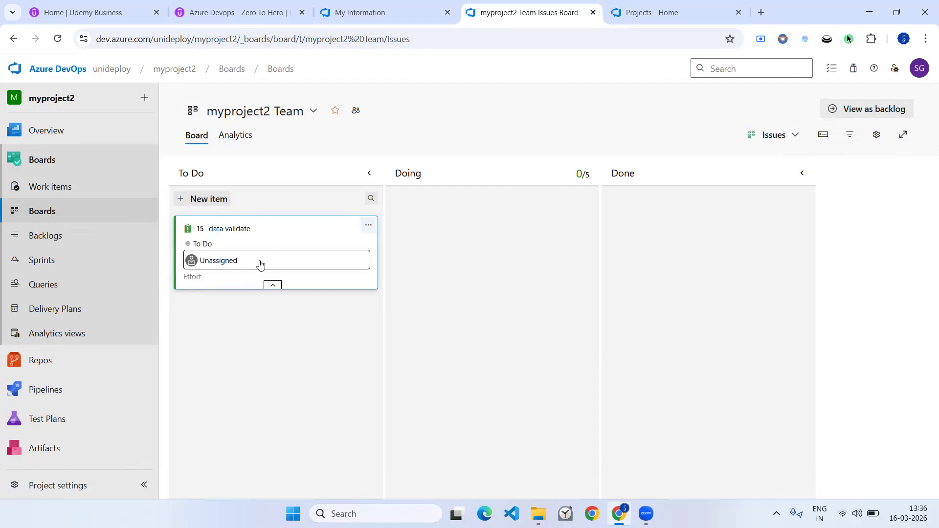
{"action": "left_click", "coordinate": [260, 260]}
{"action": "left_click", "coordinate": [246, 283]}
{"action": "left_click", "coordinate": [273, 287]}
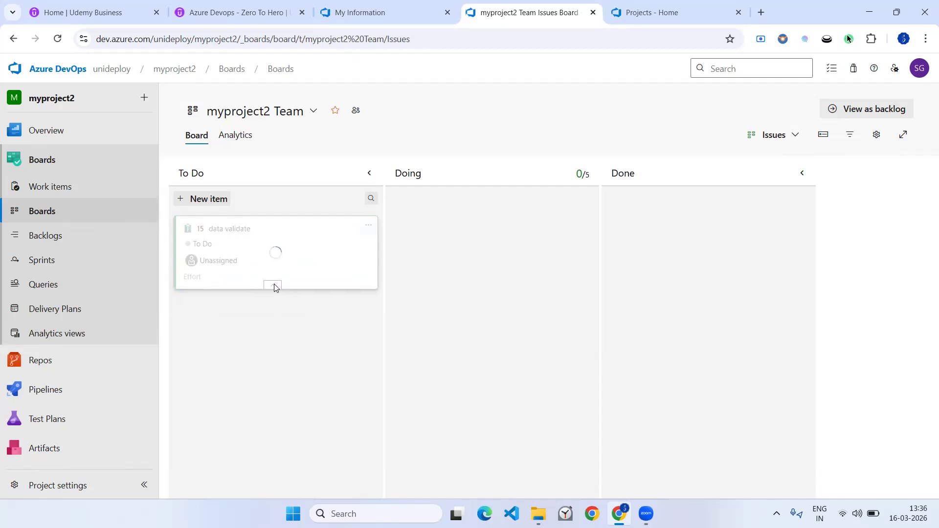
Add a task named "load the data" to the data validate issue.
{"action": "left_click", "coordinate": [367, 227]}
{"action": "left_click", "coordinate": [280, 336]}
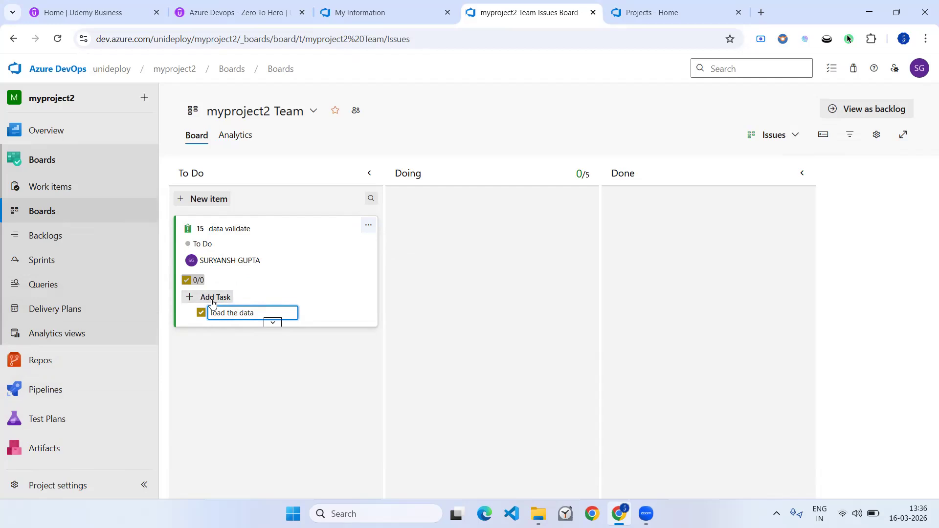
{"action": "left_click", "coordinate": [368, 225]}
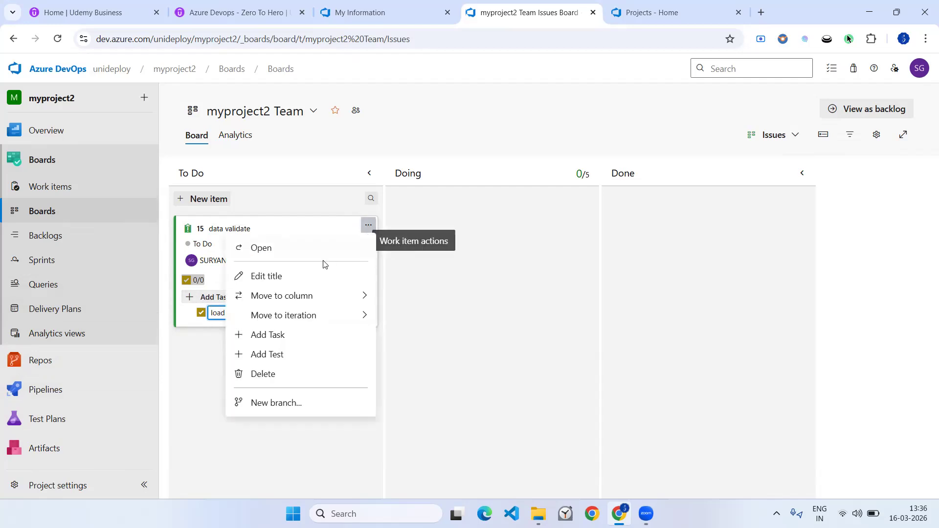
{"action": "left_click", "coordinate": [292, 337]}
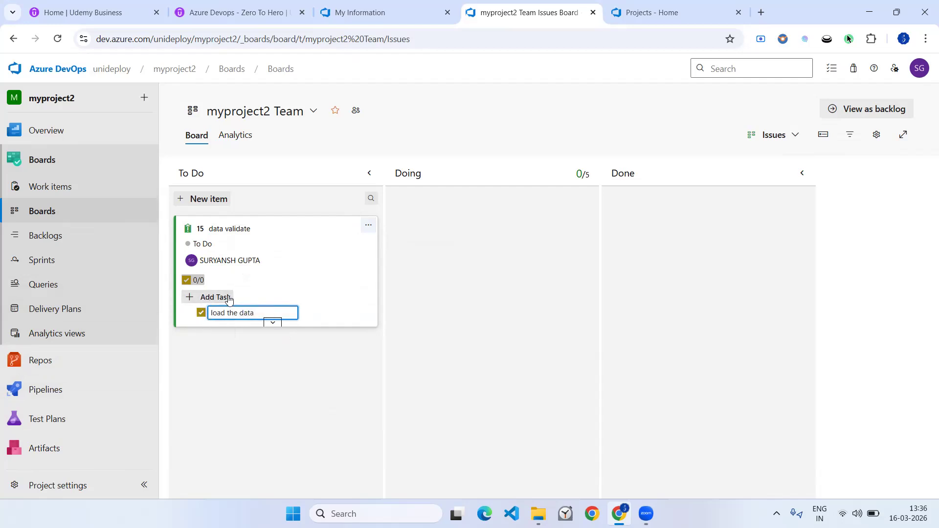
{"action": "left_click", "coordinate": [369, 225]}
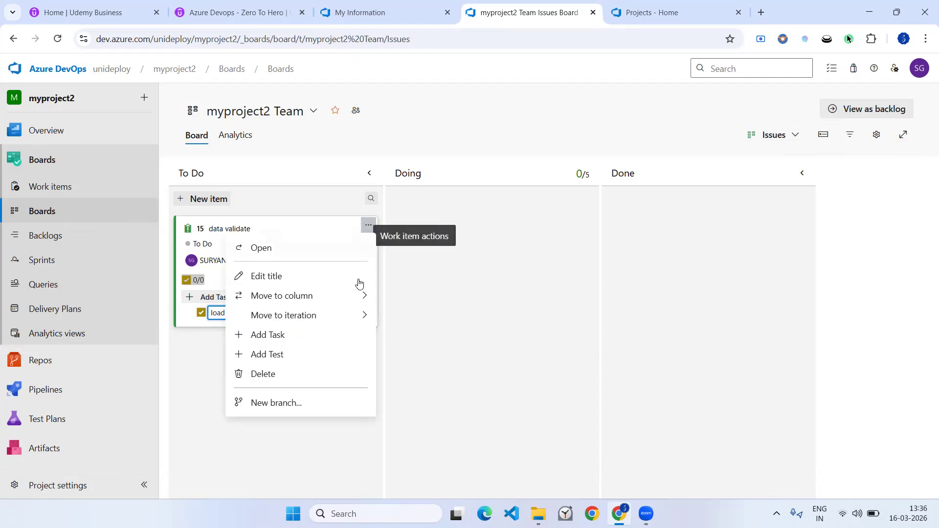
Set the data validate issue's state to Doing, then save and close it.
{"action": "left_click", "coordinate": [226, 230]}
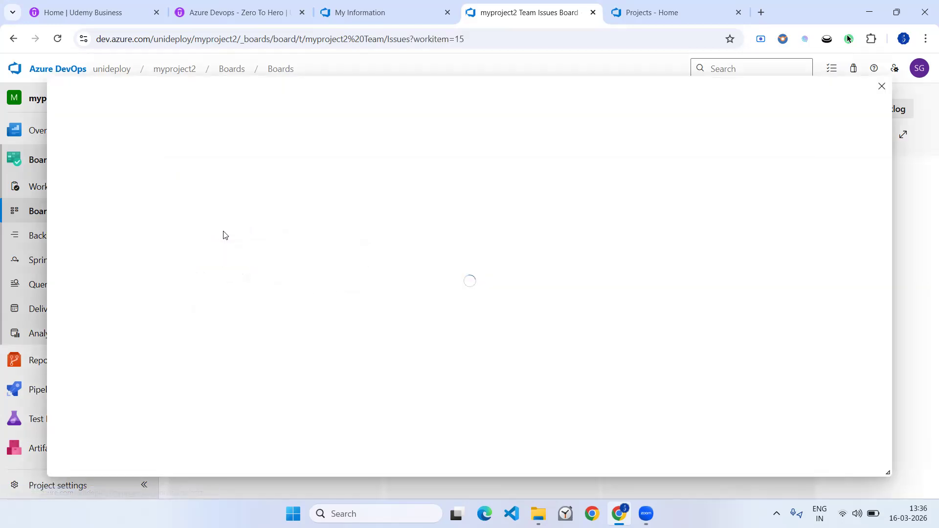
{"action": "left_click", "coordinate": [155, 165]}
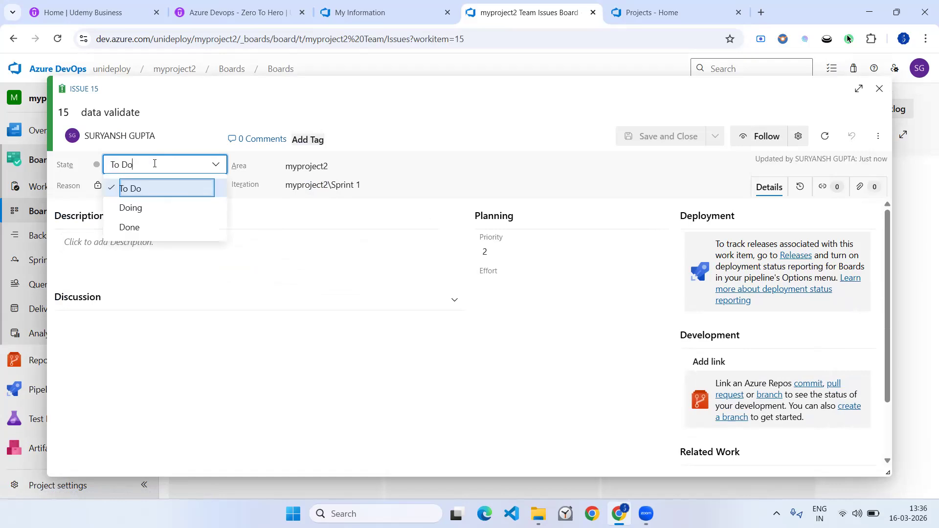
{"action": "left_click", "coordinate": [166, 208]}
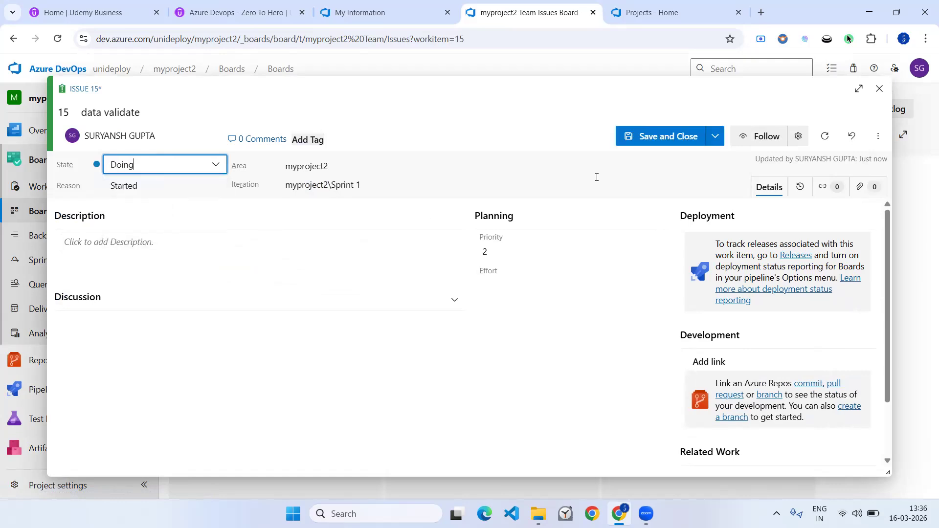
{"action": "left_click", "coordinate": [649, 135]}
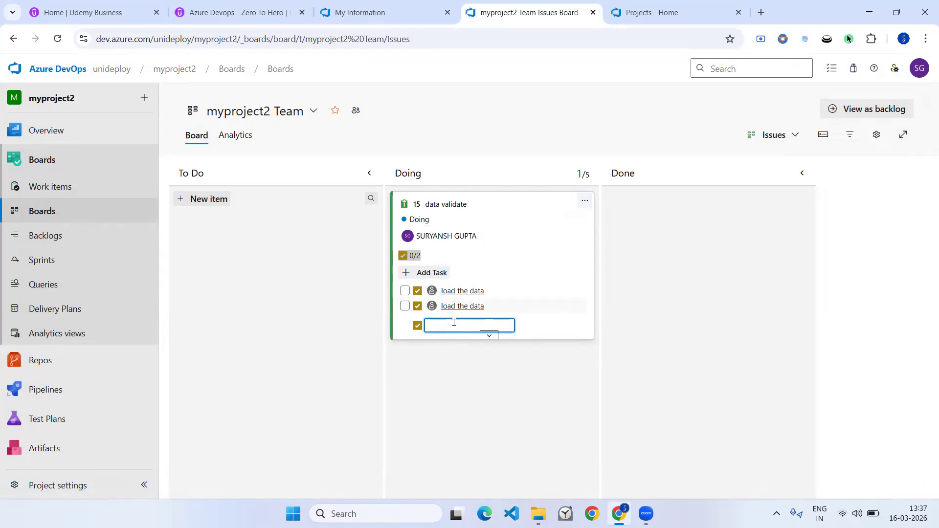
Delete the second, duplicate "load the data" task from the data validate issue.
{"action": "left_click", "coordinate": [578, 308]}
{"action": "left_click", "coordinate": [486, 389]}
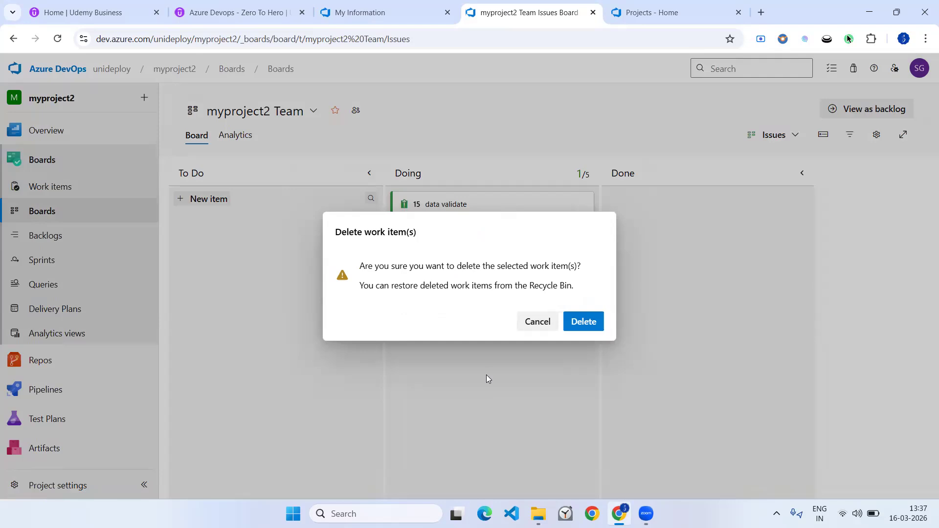
{"action": "left_click", "coordinate": [582, 322]}
Add a second task named "validate the data" to the data validate issue.
{"action": "left_click", "coordinate": [435, 277]}
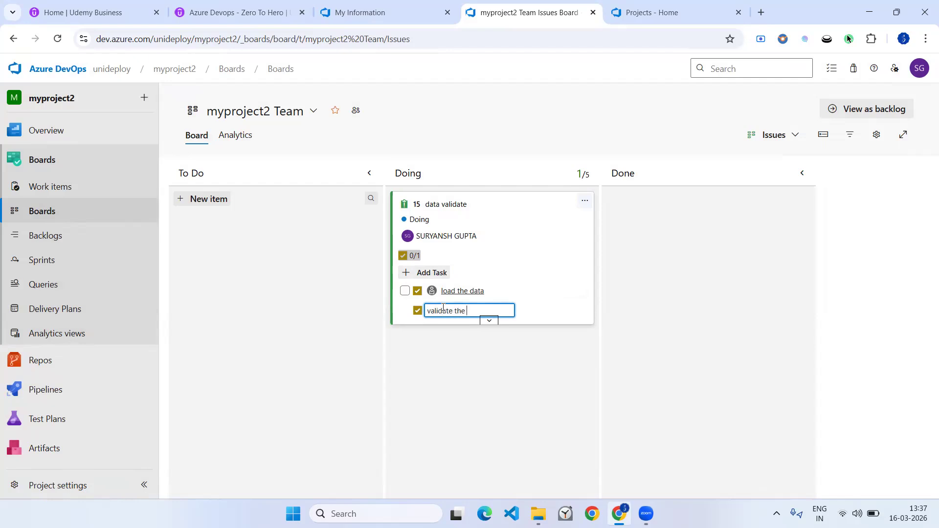
{"action": "type", "text": "validate the data"}
{"action": "key", "text": "Return"}
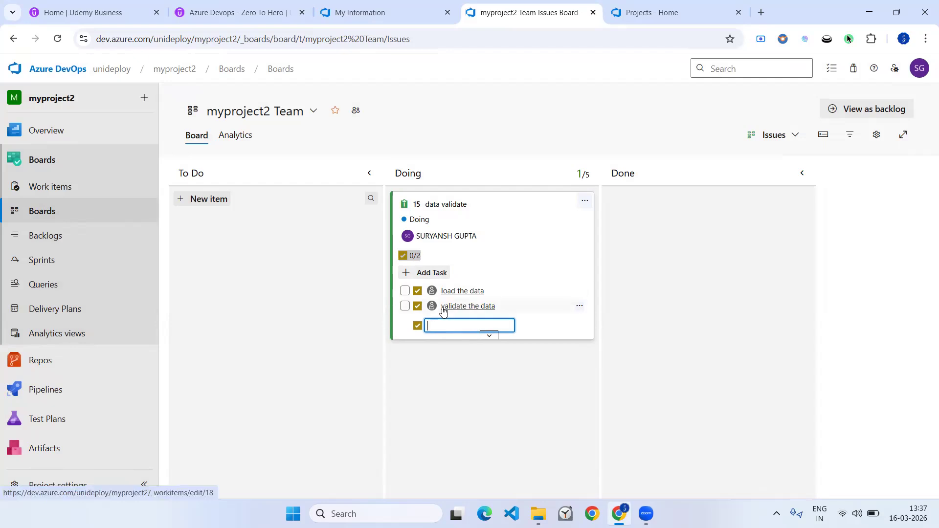
Mark the "load the data" and "validate the data" tasks as complete, and move the data validate issue to the To Do column.
{"action": "left_click", "coordinate": [407, 293]}
{"action": "left_click", "coordinate": [407, 293]}
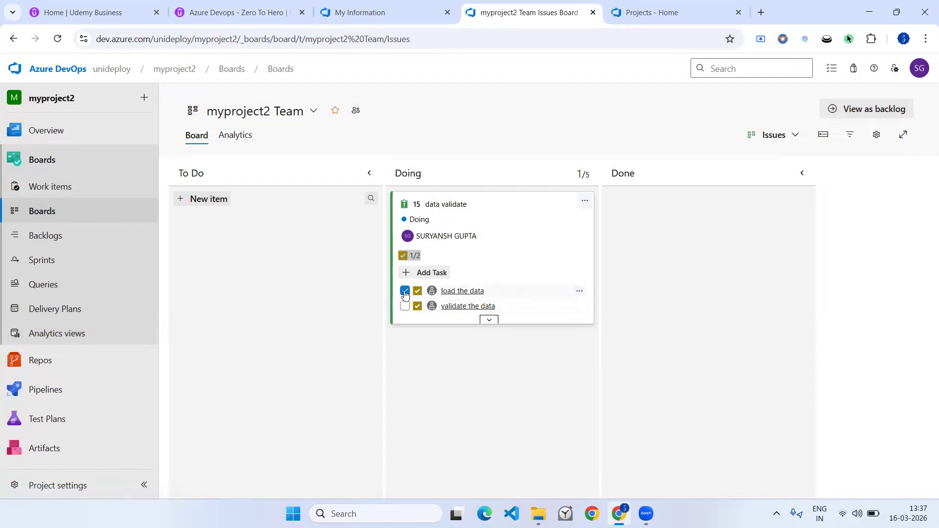
{"action": "left_click", "coordinate": [407, 307]}
{"action": "left_click", "coordinate": [405, 292]}
{"action": "left_click_drag", "start_coordinate": [510, 215], "coordinate": [236, 258]}
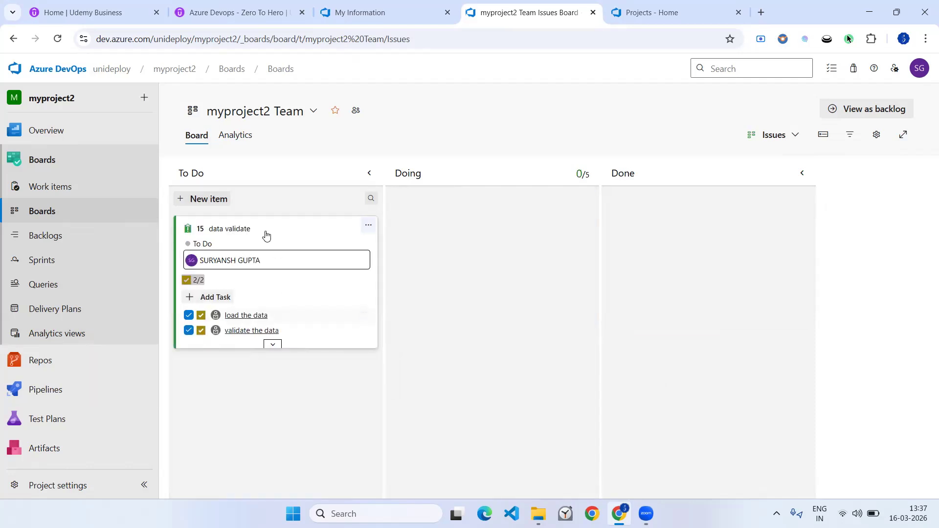
Open the sprint taskboard of the myproject2 team.
{"action": "left_click", "coordinate": [59, 258]}
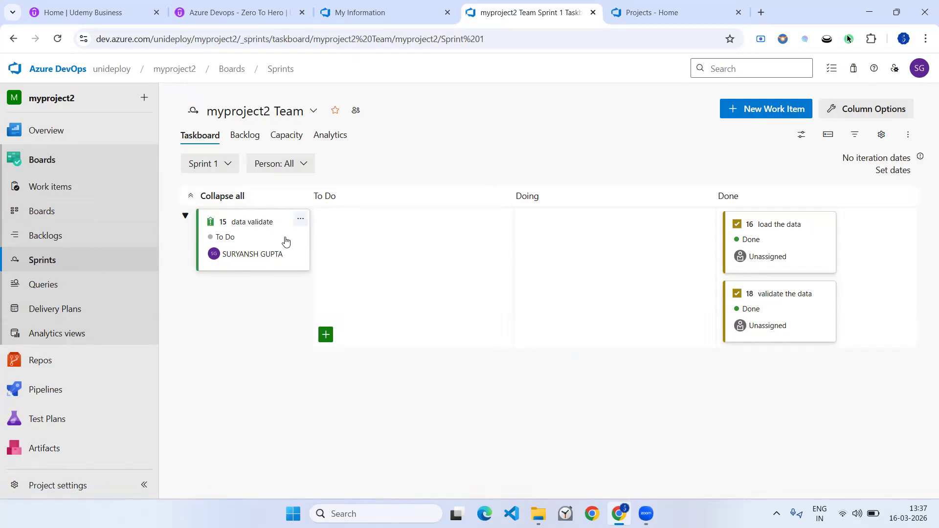
{"action": "left_click", "coordinate": [326, 334]}
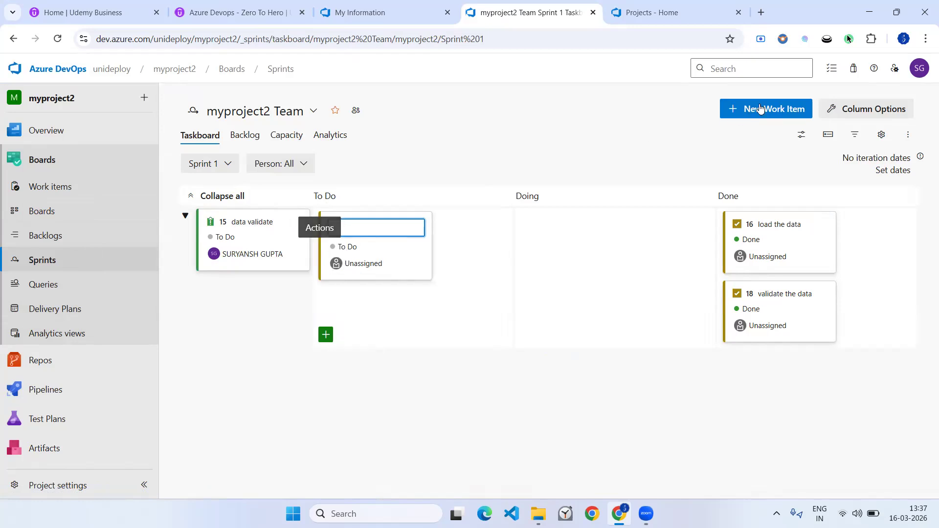
{"action": "left_click", "coordinate": [913, 141]}
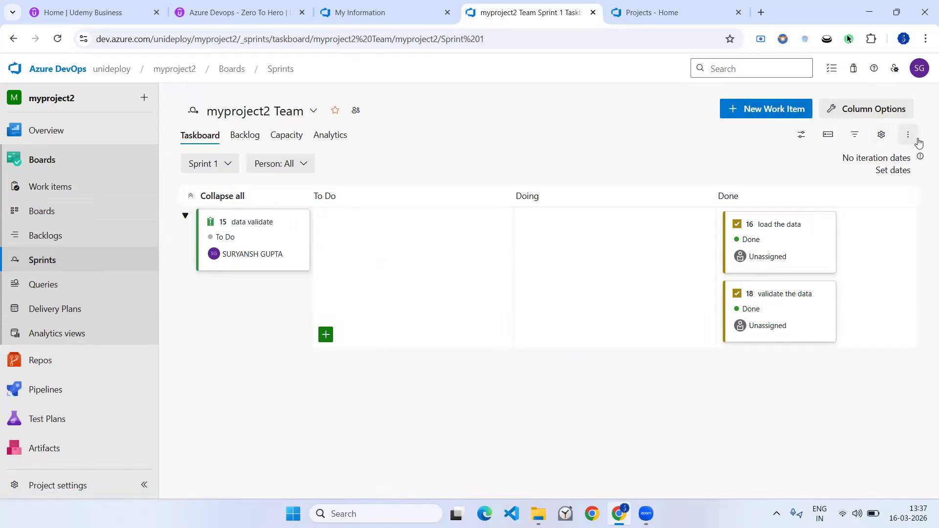
{"action": "left_click", "coordinate": [732, 147]}
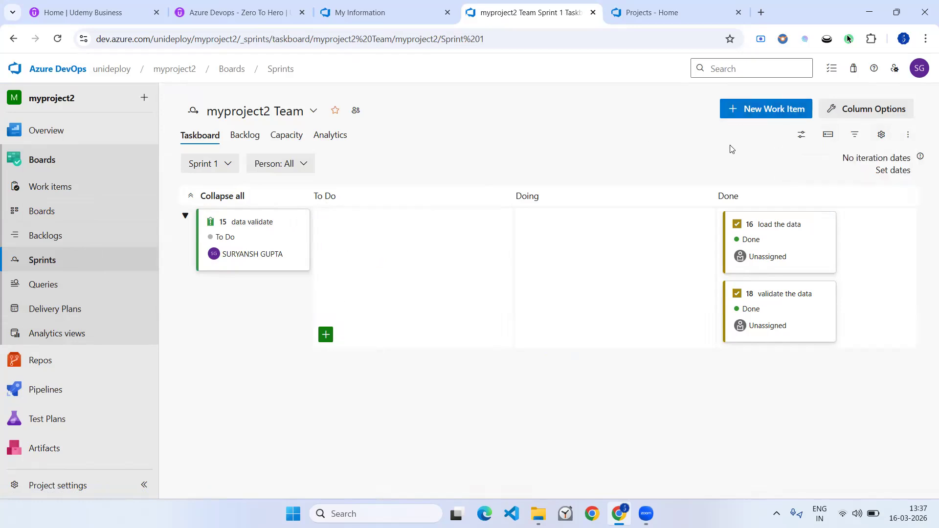
From the sprint backlog, create a new sprint named "sprint 2" starting 3/17/2026 and ending 3/18/2026 in myproject2.
{"action": "left_click", "coordinate": [247, 138]}
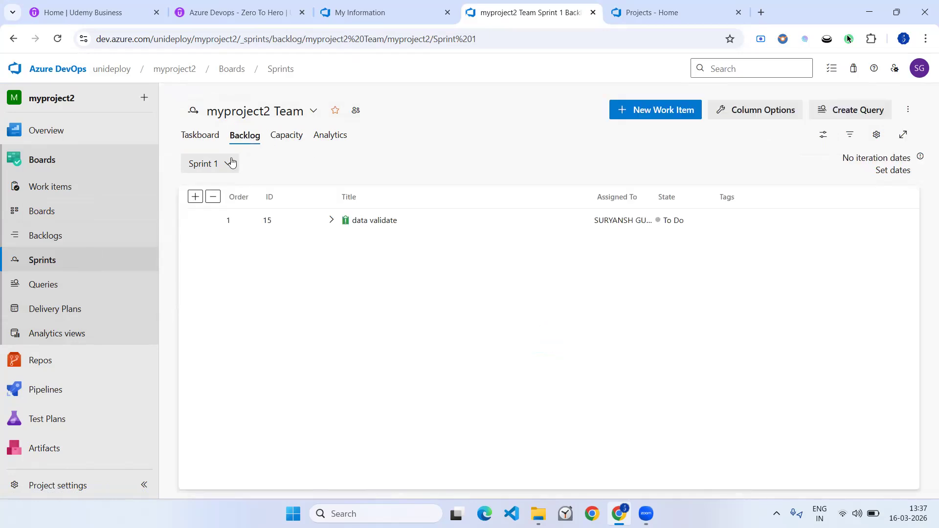
{"action": "left_click", "coordinate": [231, 163]}
{"action": "left_click", "coordinate": [237, 245]}
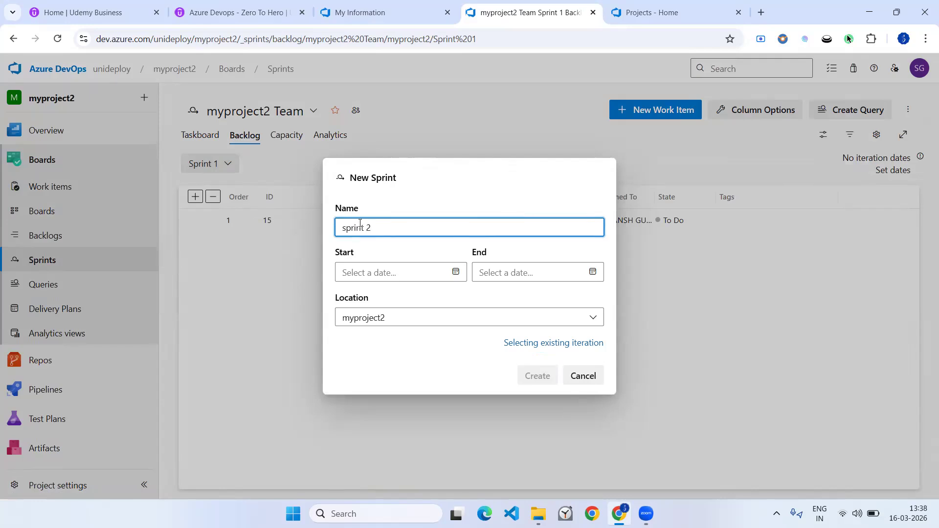
{"action": "left_click", "coordinate": [459, 276]}
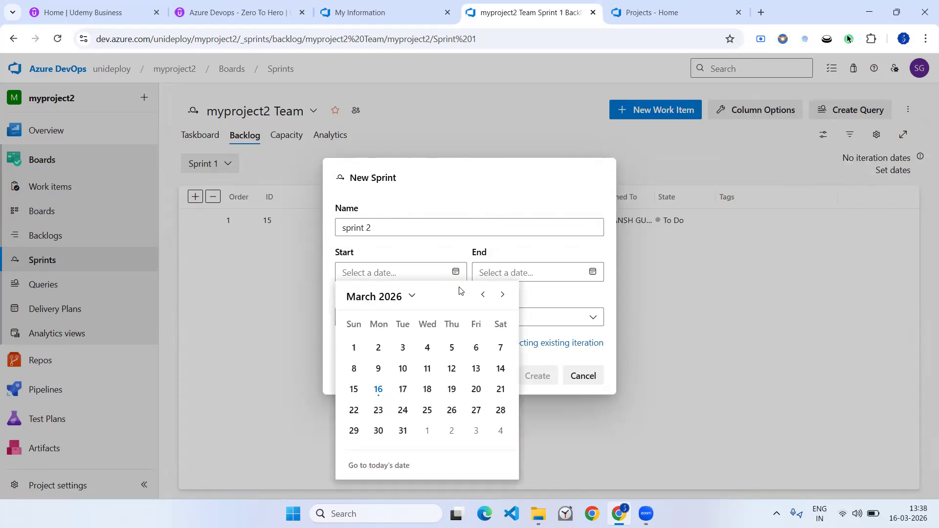
{"action": "left_click", "coordinate": [402, 389]}
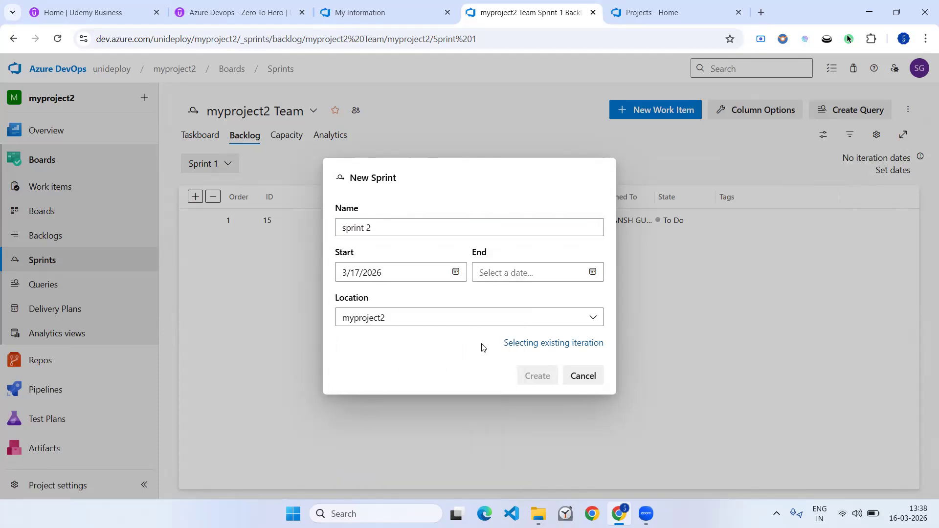
{"action": "left_click", "coordinate": [592, 273]}
{"action": "left_click", "coordinate": [562, 389]}
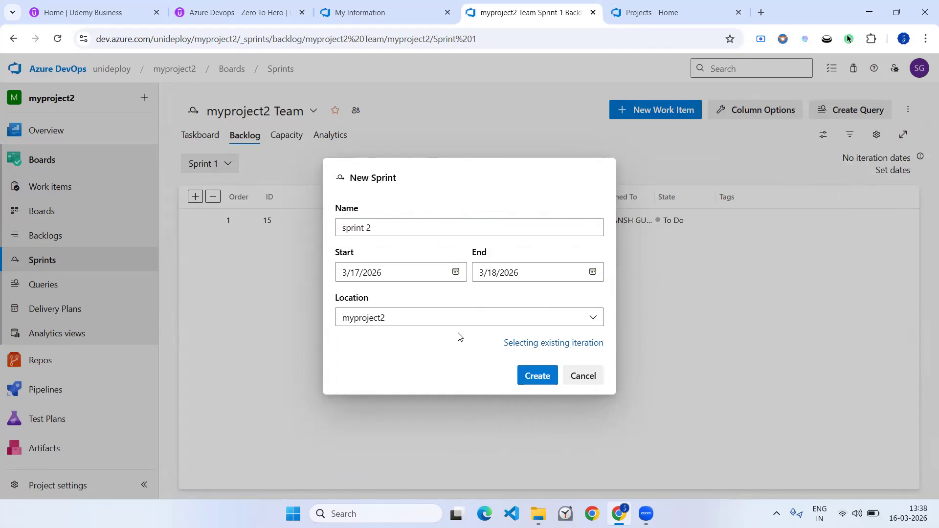
{"action": "left_click", "coordinate": [538, 377]}
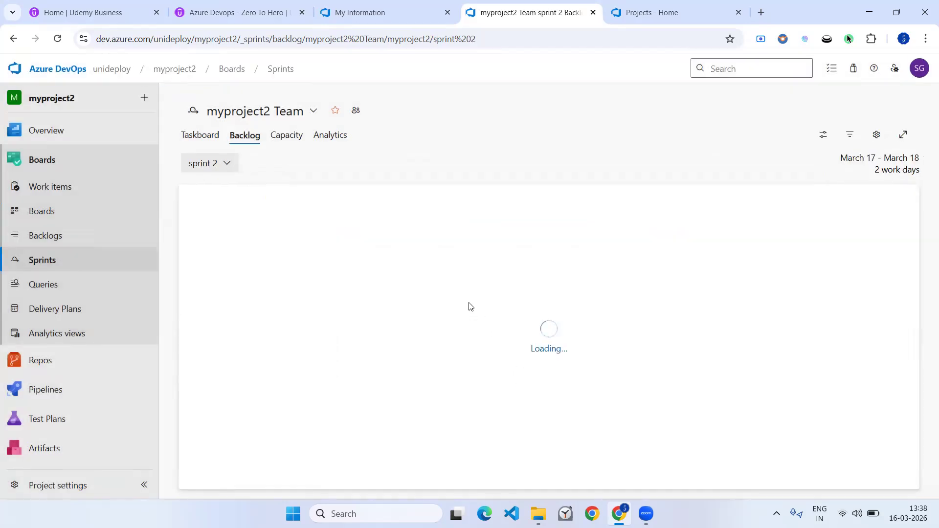
Start a new issue titled "work 2" in sprint 2, leaving its state as To Do, and assign it to the project member.
{"action": "left_click", "coordinate": [549, 376]}
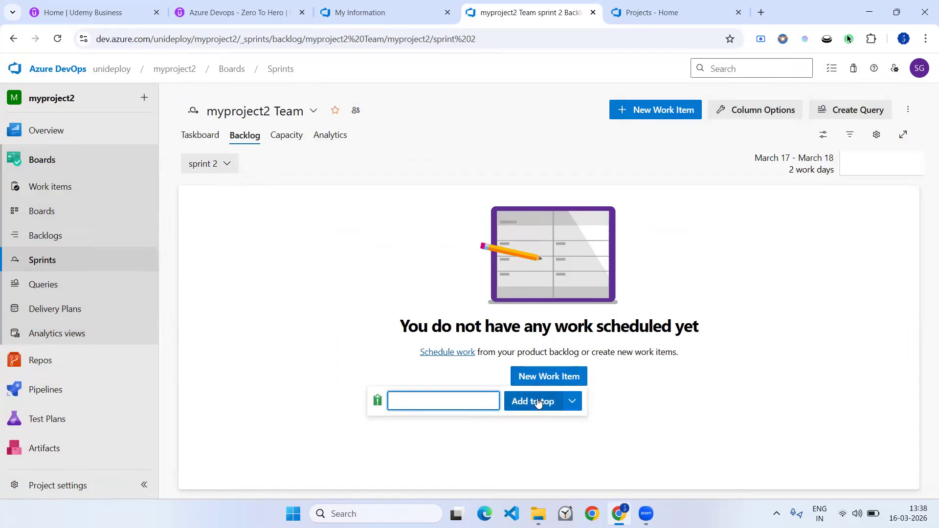
{"action": "left_click", "coordinate": [538, 403]}
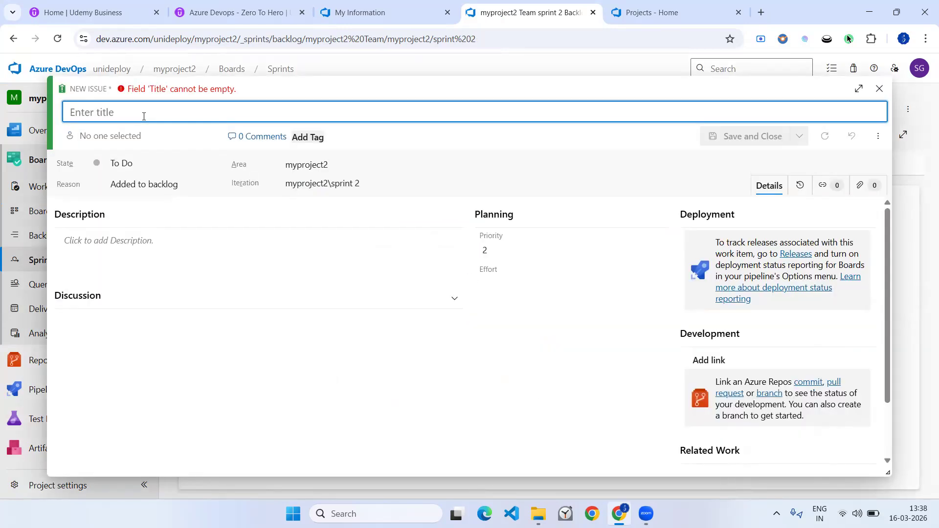
{"action": "type", "text": "work 2"}
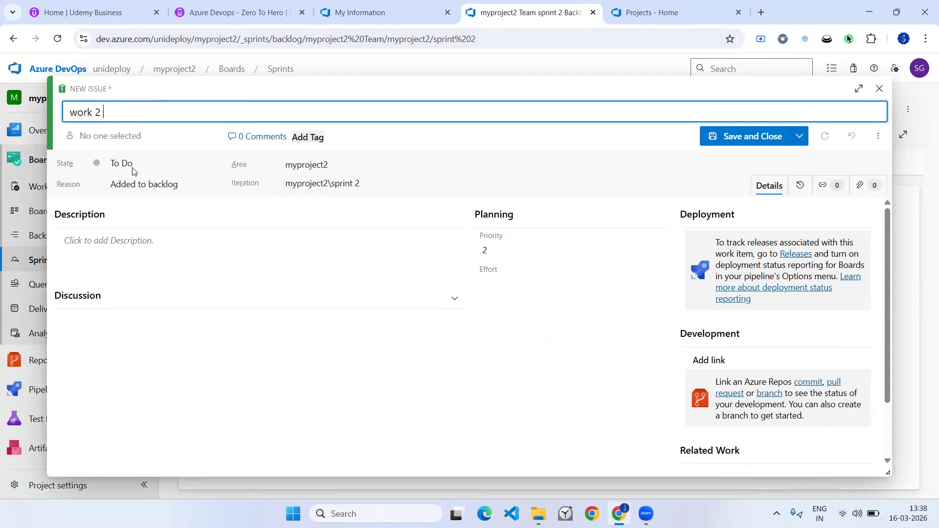
{"action": "left_click", "coordinate": [146, 163]}
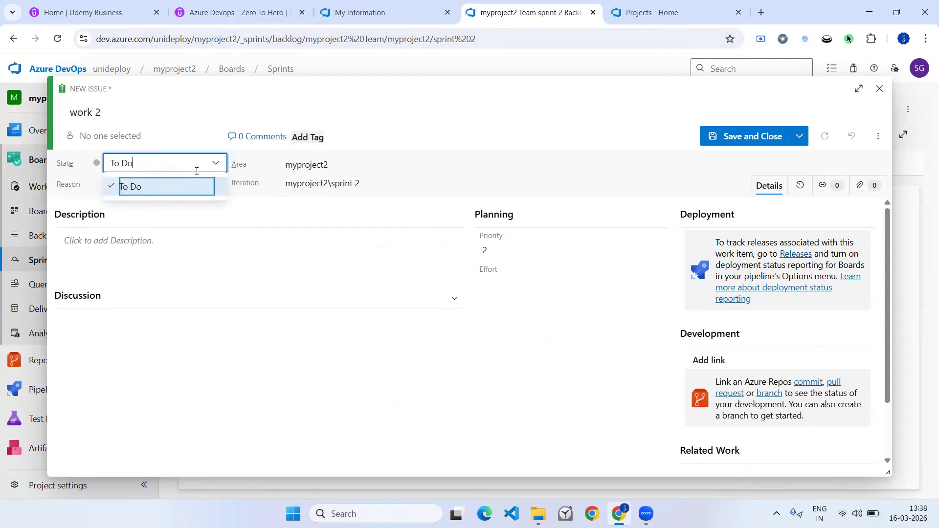
{"action": "left_click", "coordinate": [130, 133]}
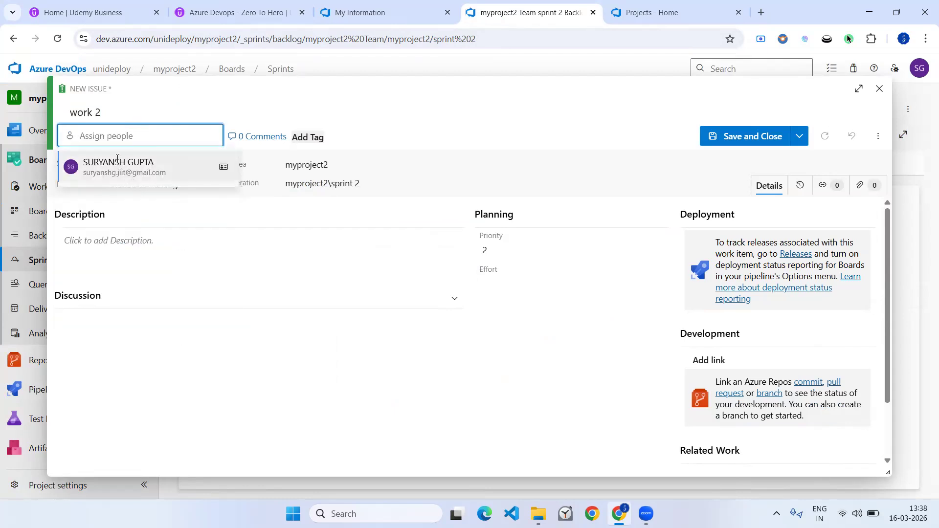
{"action": "left_click", "coordinate": [132, 171]}
{"action": "scroll", "coordinate": [734, 356], "scroll_direction": "down", "scroll_amount": 2}
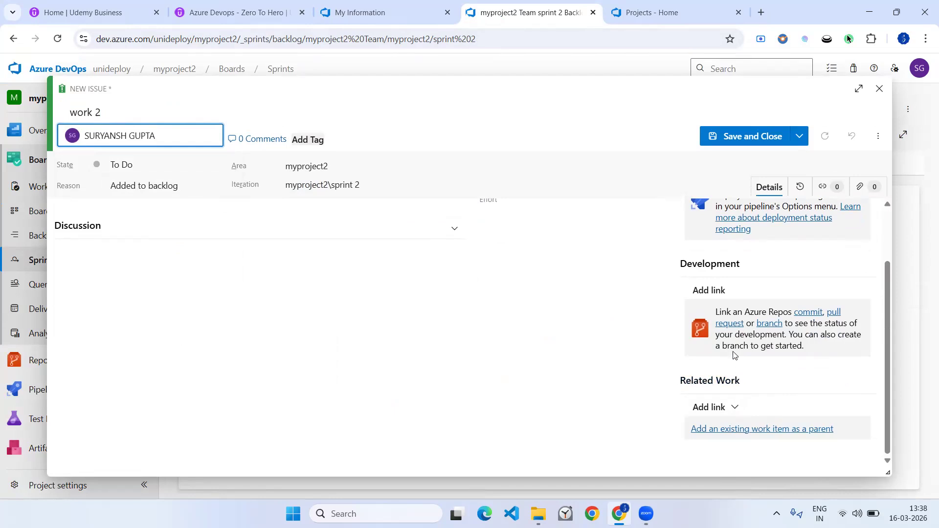
{"action": "left_click", "coordinate": [782, 324]}
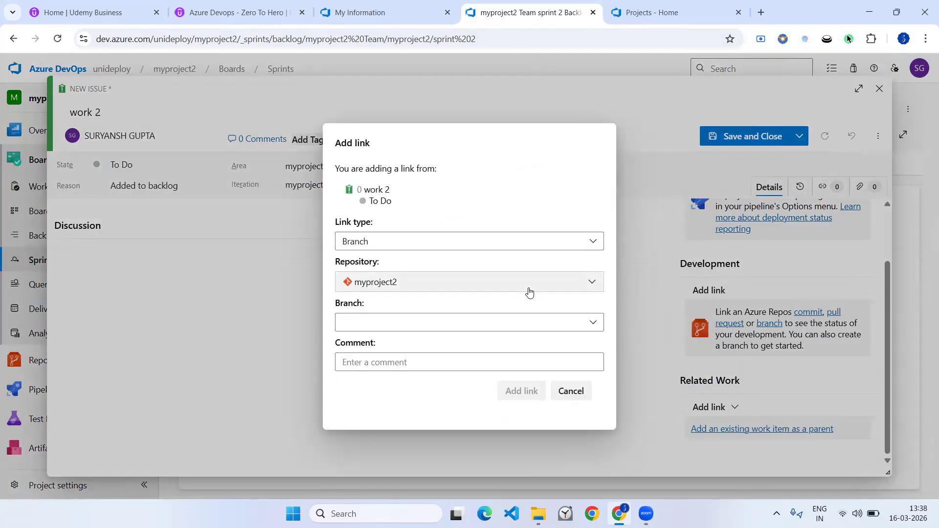
{"action": "left_click", "coordinate": [528, 322]}
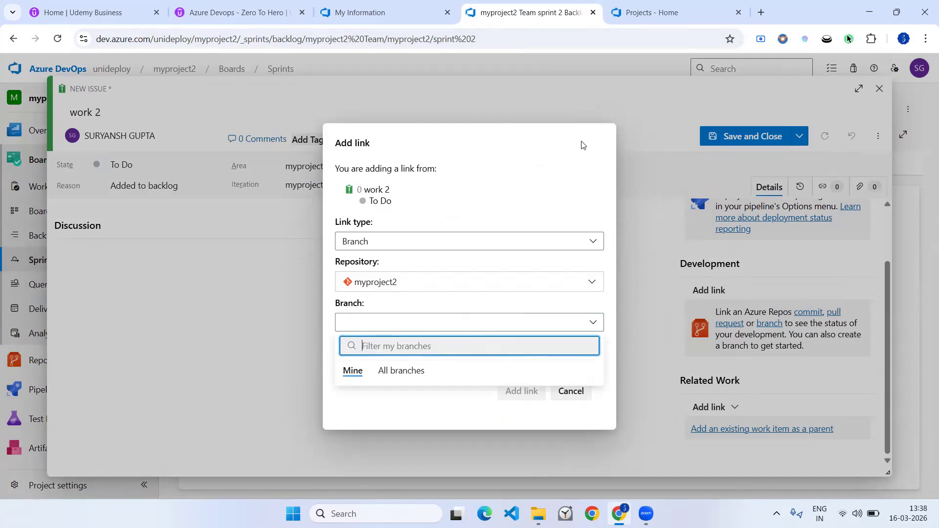
{"action": "left_click", "coordinate": [727, 158]}
{"action": "left_click", "coordinate": [840, 120]}
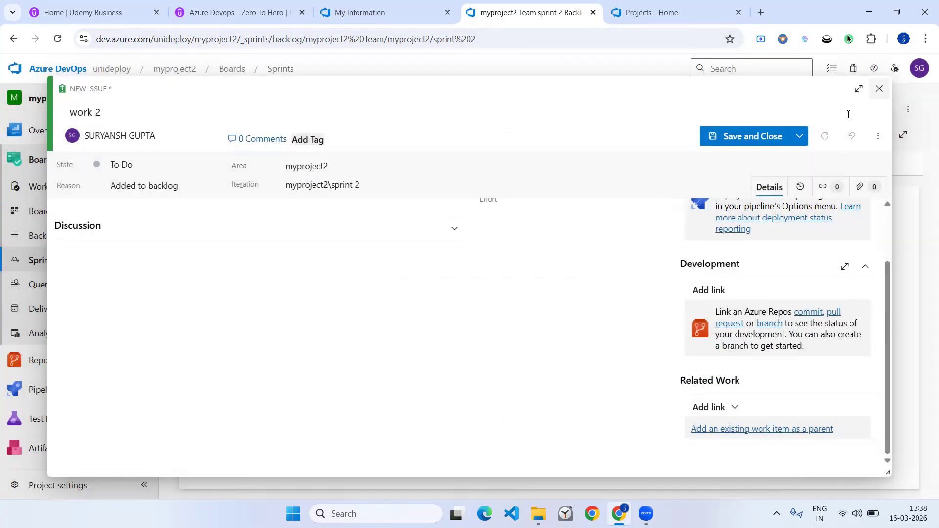
Save and close the work 2 issue, and return to the team's Issues board.
{"action": "left_click", "coordinate": [739, 137]}
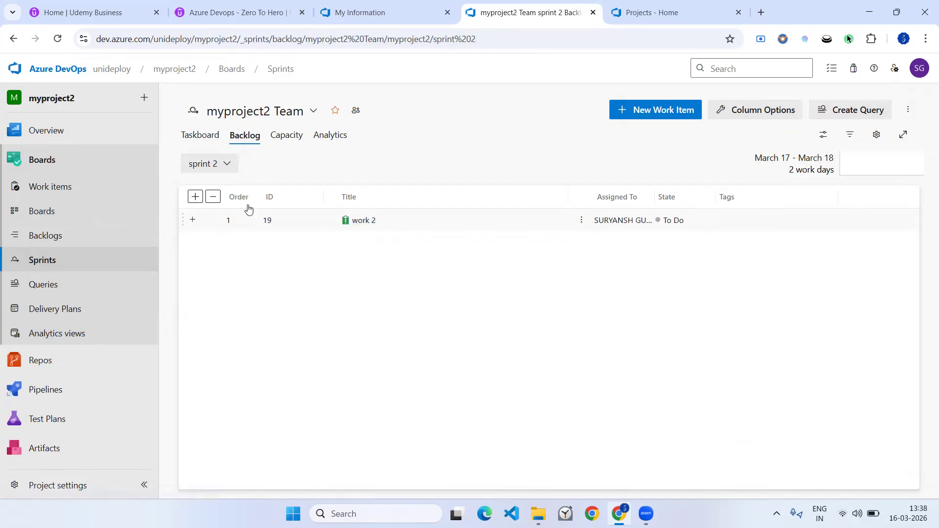
{"action": "left_click", "coordinate": [52, 213]}
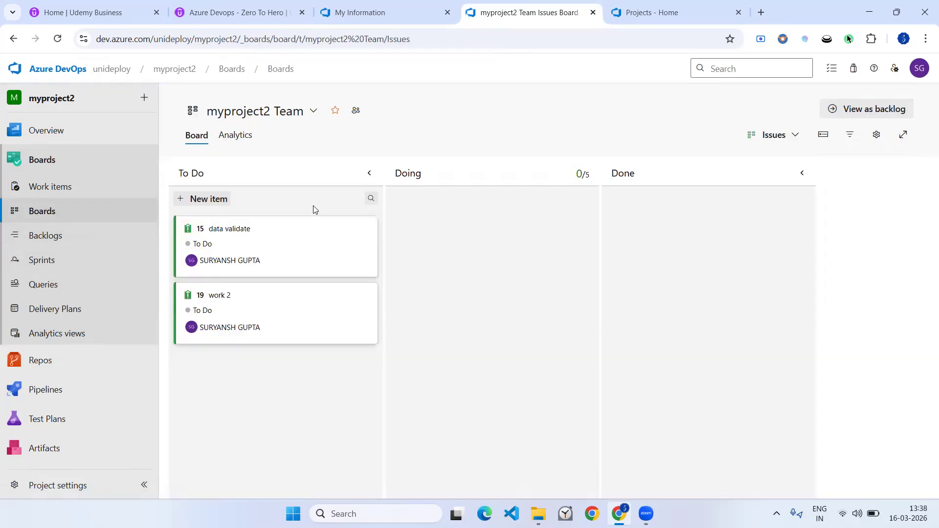
Move the work 2 issue to the Doing column and the data validate issue to the Done column.
{"action": "left_click", "coordinate": [252, 319]}
{"action": "left_click_drag", "start_coordinate": [252, 319], "coordinate": [473, 325]}
{"action": "left_click_drag", "start_coordinate": [296, 242], "coordinate": [713, 241]}
Move the work 2 issue back to To Do, and place the data validate issue below it in the same column.
{"action": "left_click_drag", "start_coordinate": [489, 207], "coordinate": [235, 289]}
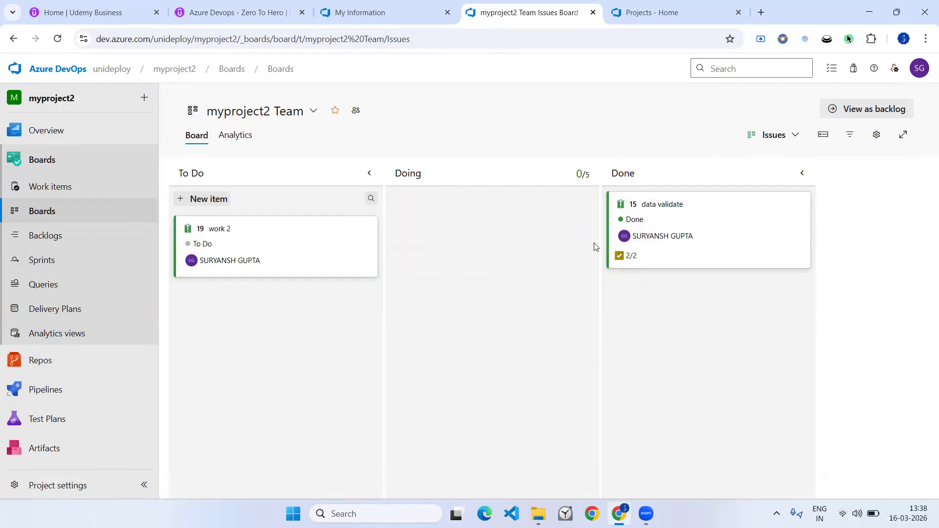
{"action": "left_click_drag", "start_coordinate": [682, 215], "coordinate": [239, 313]}
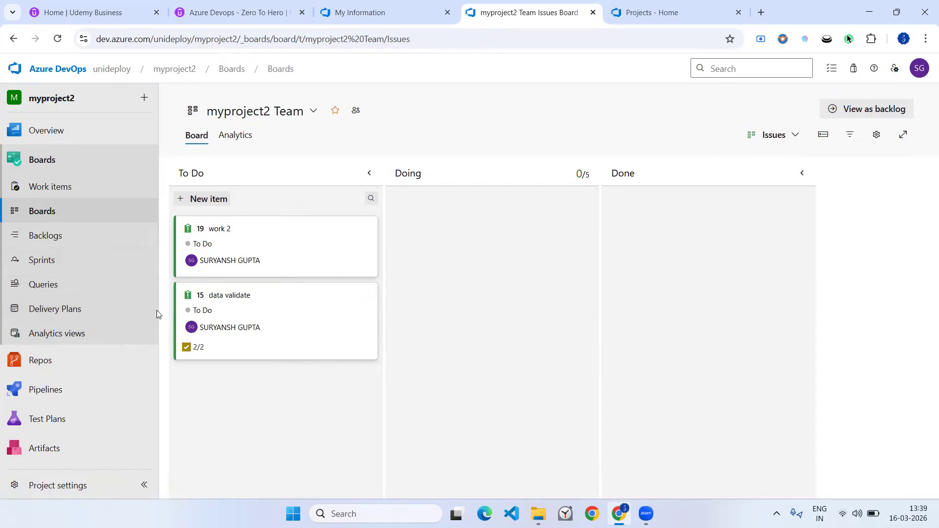
Open the Repos section of myproject2.
{"action": "mouse_move", "coordinate": [61, 357]}
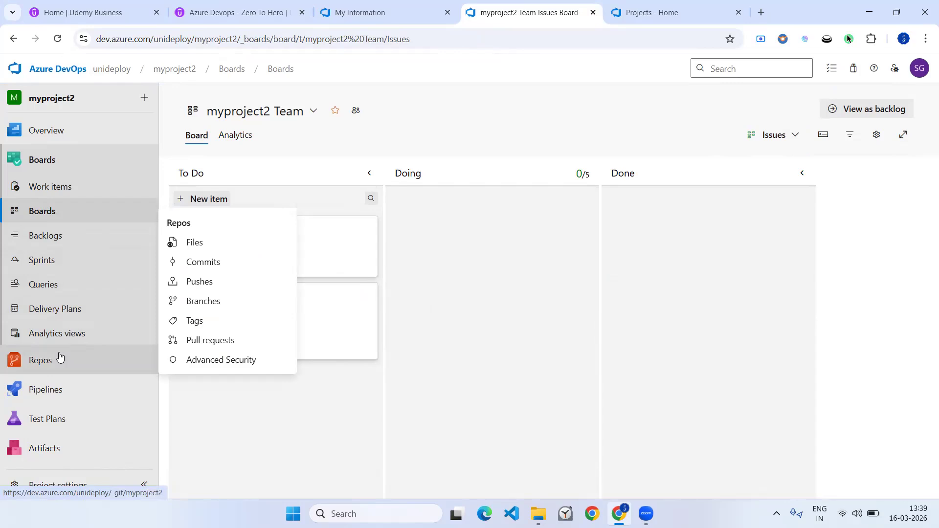